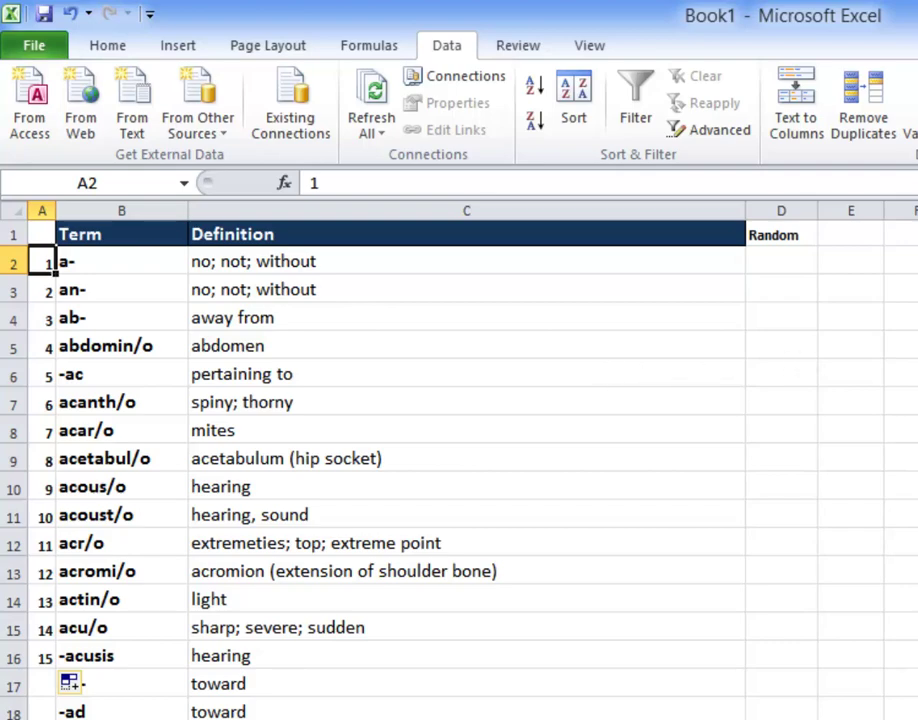
scroll(459, 465, "down", 20)
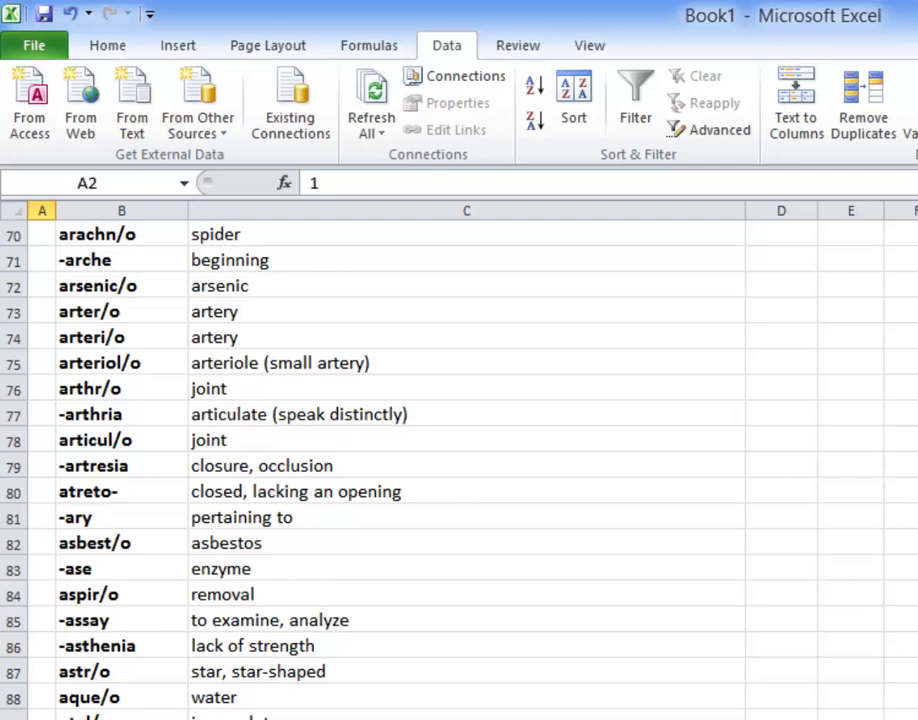
scroll(459, 465, "up", 20)
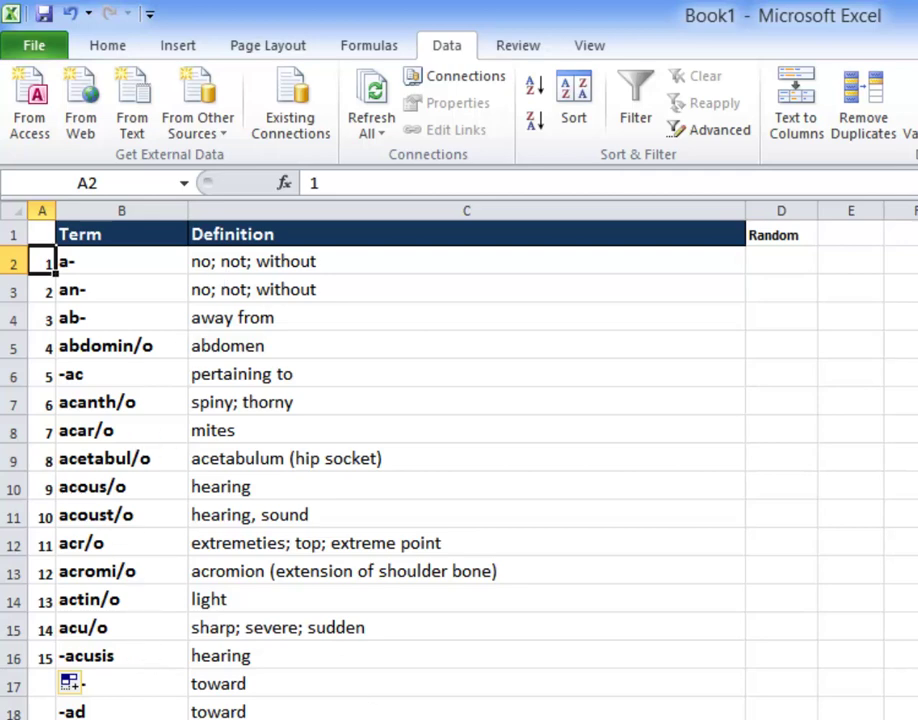
scroll(459, 460, "down", 20)
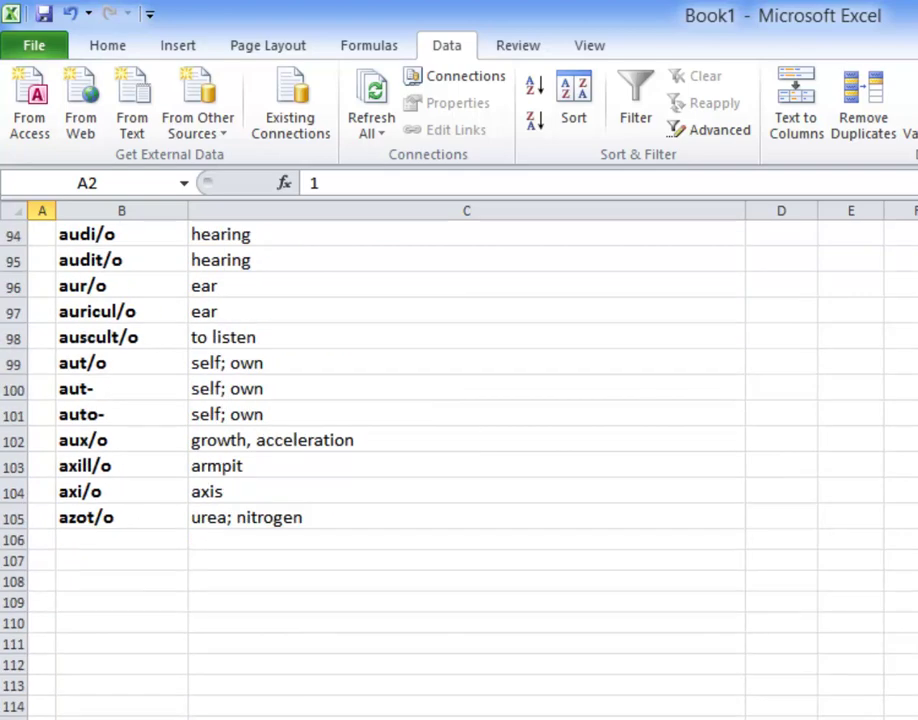
scroll(459, 460, "up", 4)
scroll(180, 690, "up", 20)
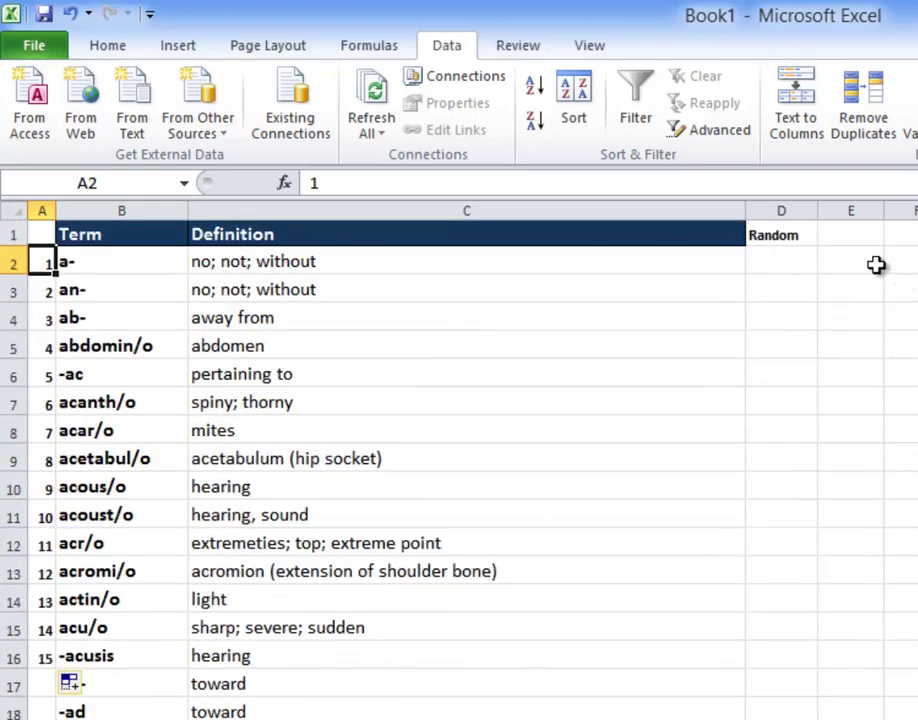
Enter =RAND() in D2 and fill it down beside every term in the list
left_click(769, 257)
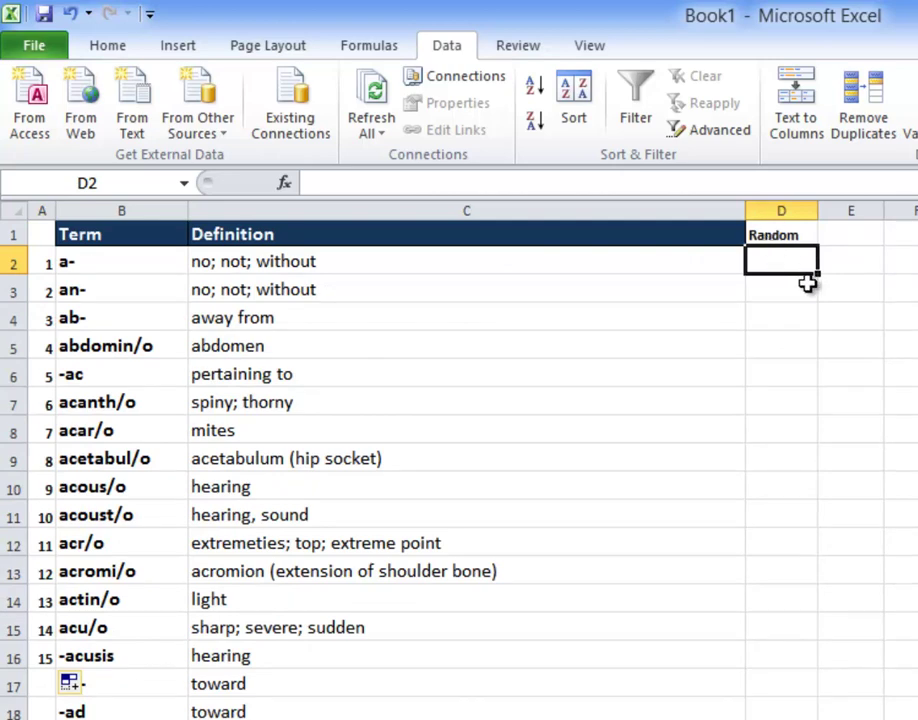
type("=rand")
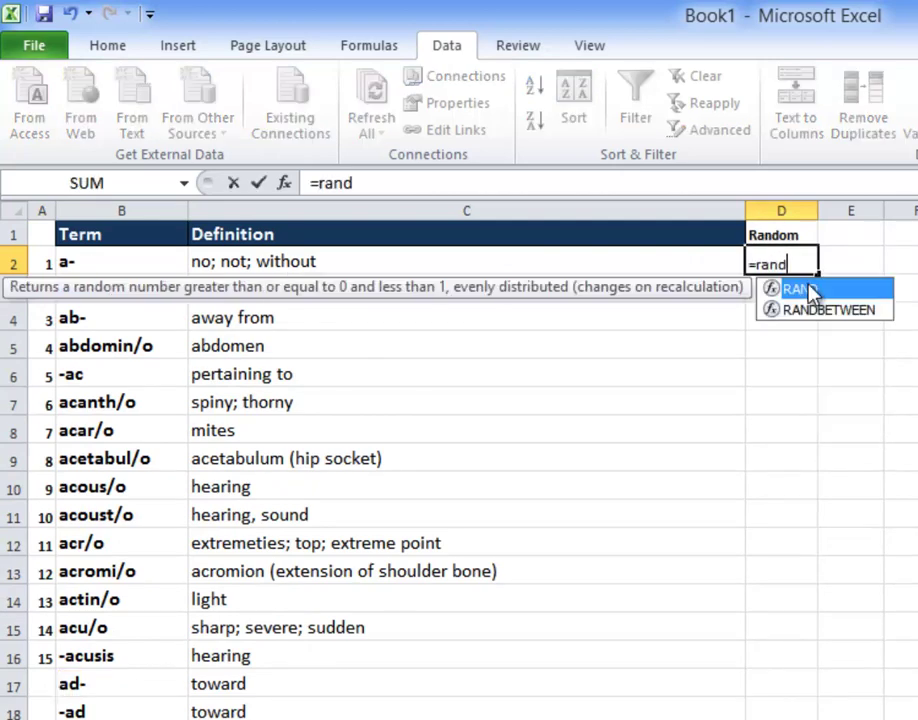
type("()")
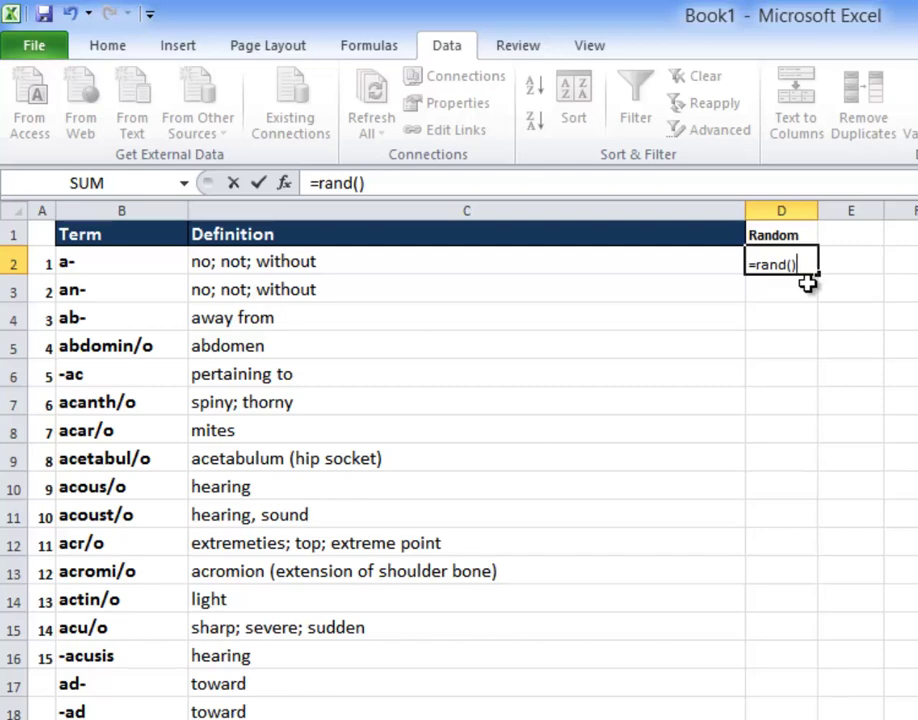
key("Return")
left_click(804, 264)
left_click_drag(819, 275, 816, 715)
scroll(711, 340, "up", 20)
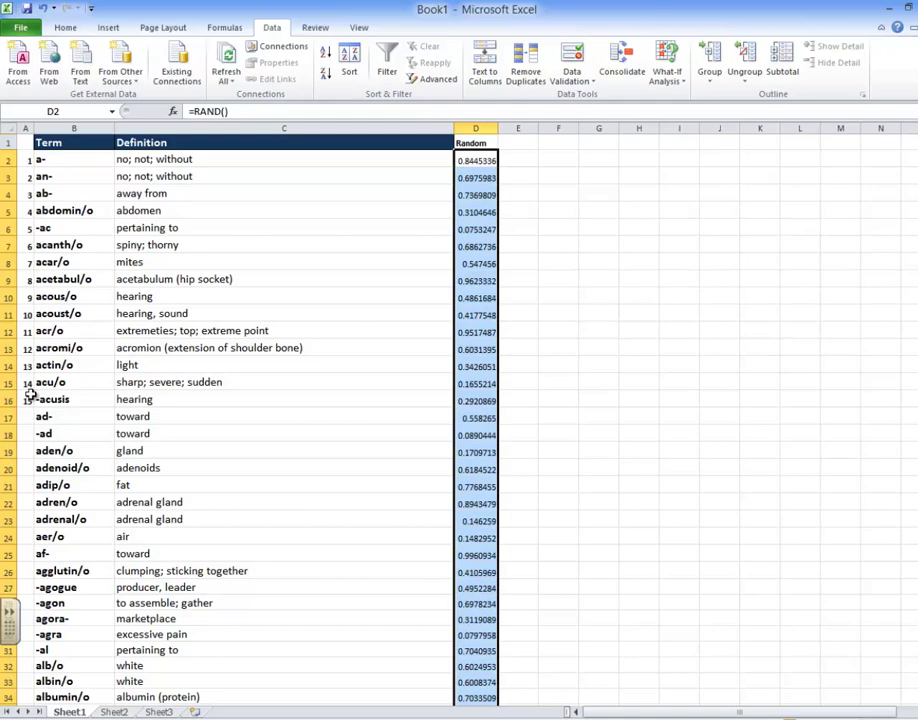
Sort the table B1:D105 by the Random column, smallest to largest
scroll(30, 397, "down", 20)
left_click(592, 627)
left_click_drag(476, 597, 72, 144)
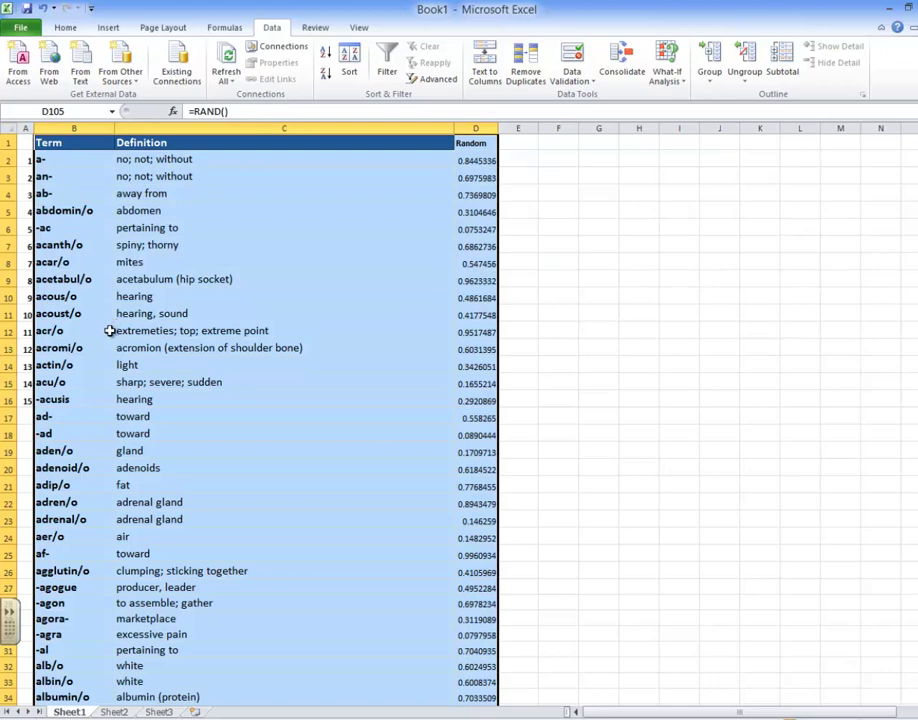
scroll(115, 336, "down", 20)
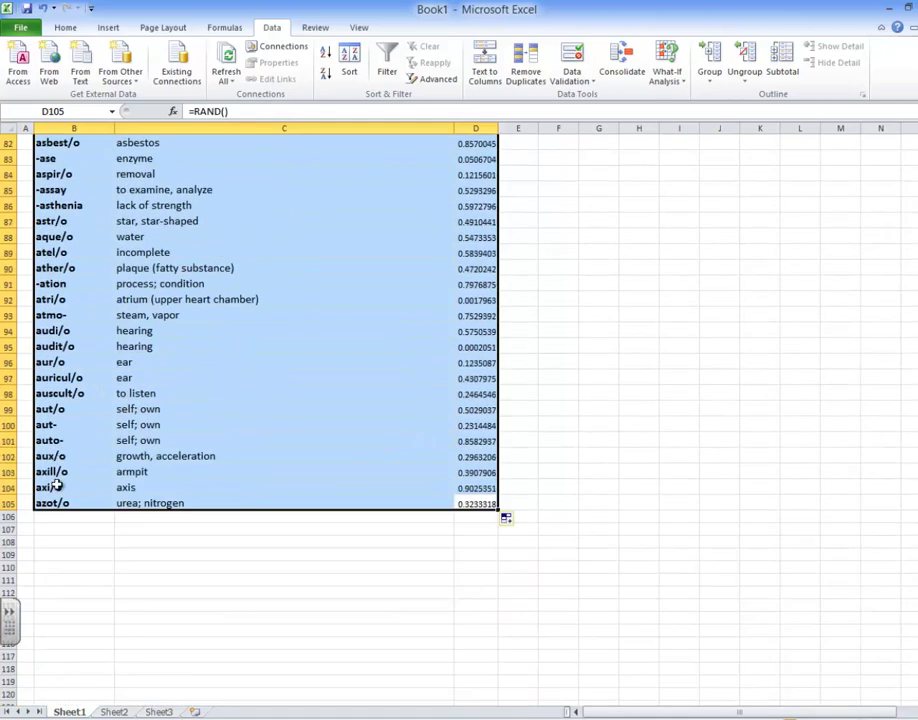
scroll(97, 359, "up", 20)
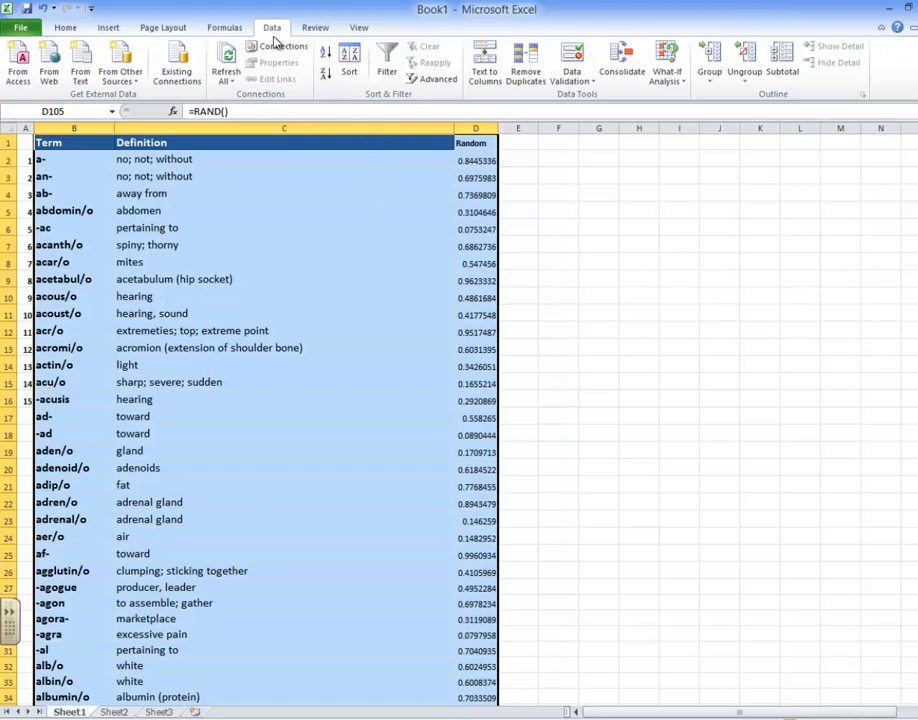
left_click(350, 67)
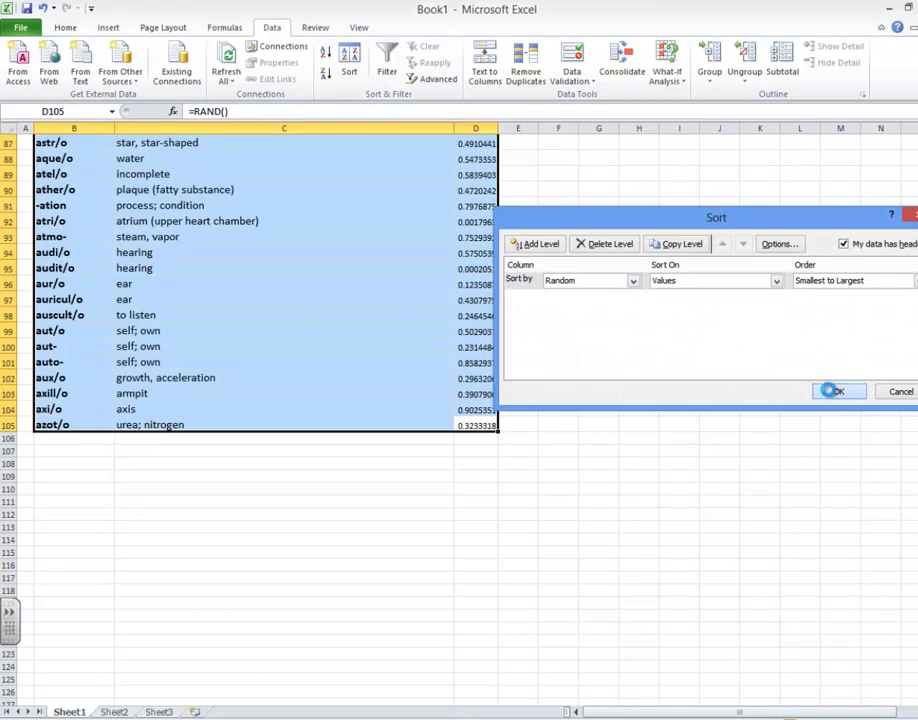
left_click(831, 394)
scroll(400, 310, "up", 20)
left_click(88, 228)
left_click(27, 158)
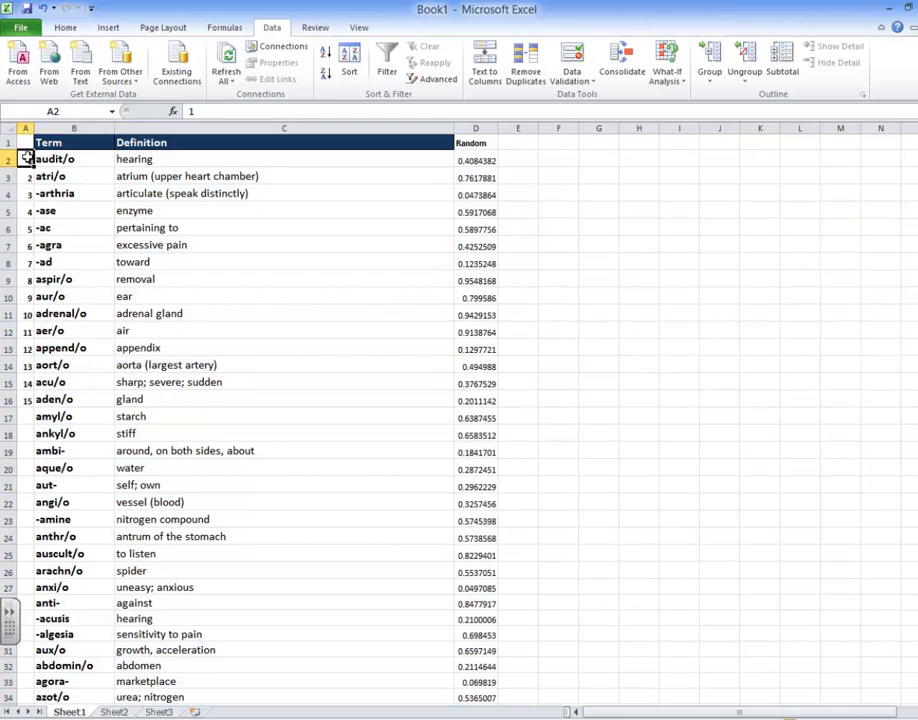
Apply All Borders to the quiz rows A2:C16, then reselect the term table
left_click_drag(27, 158, 367, 399)
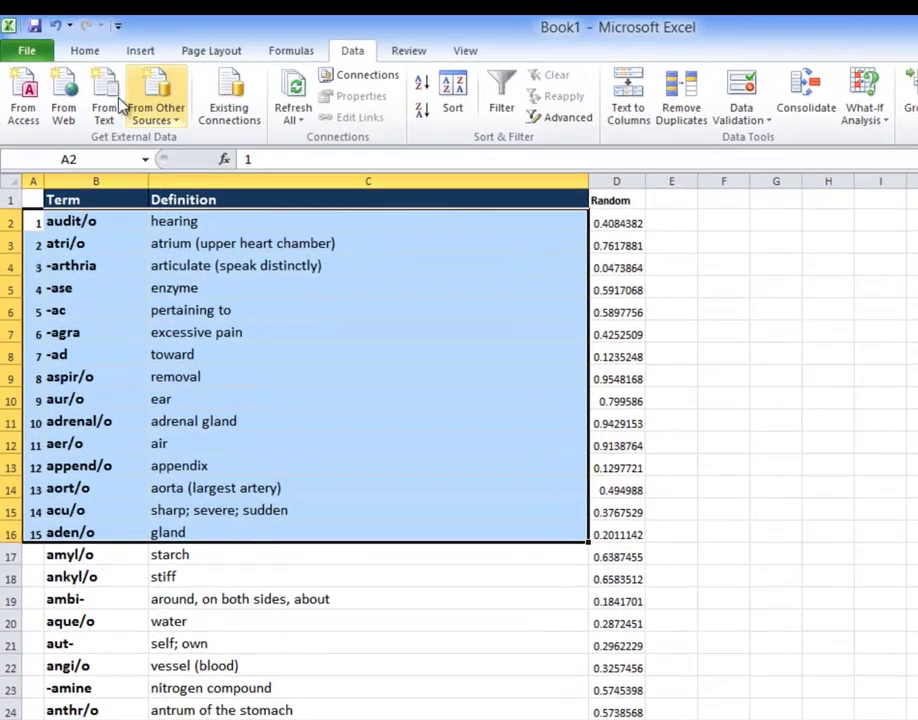
left_click(66, 28)
left_click(416, 428)
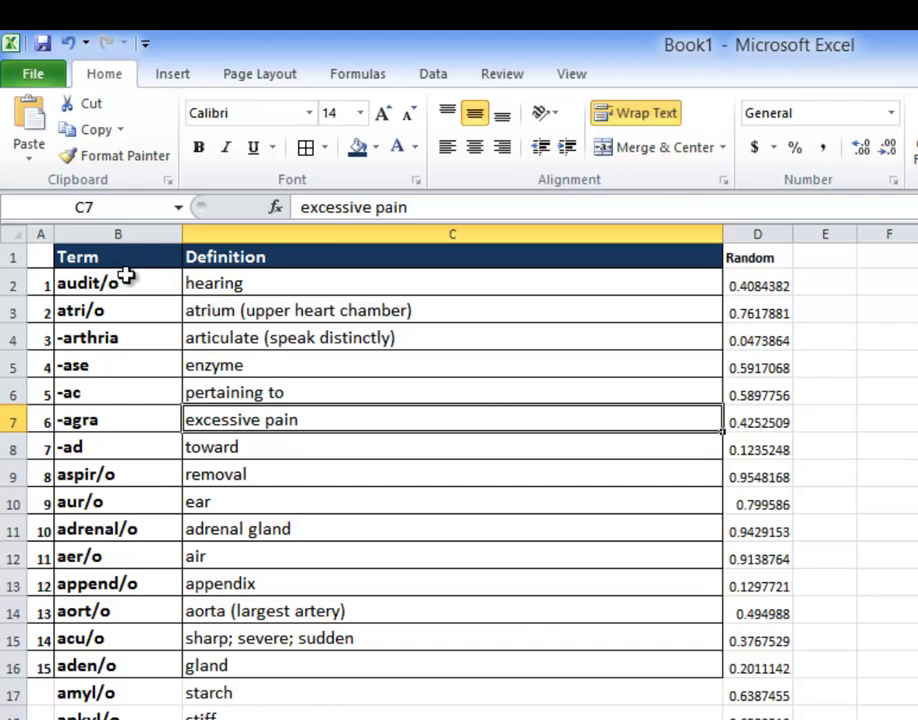
left_click_drag(120, 278, 760, 718)
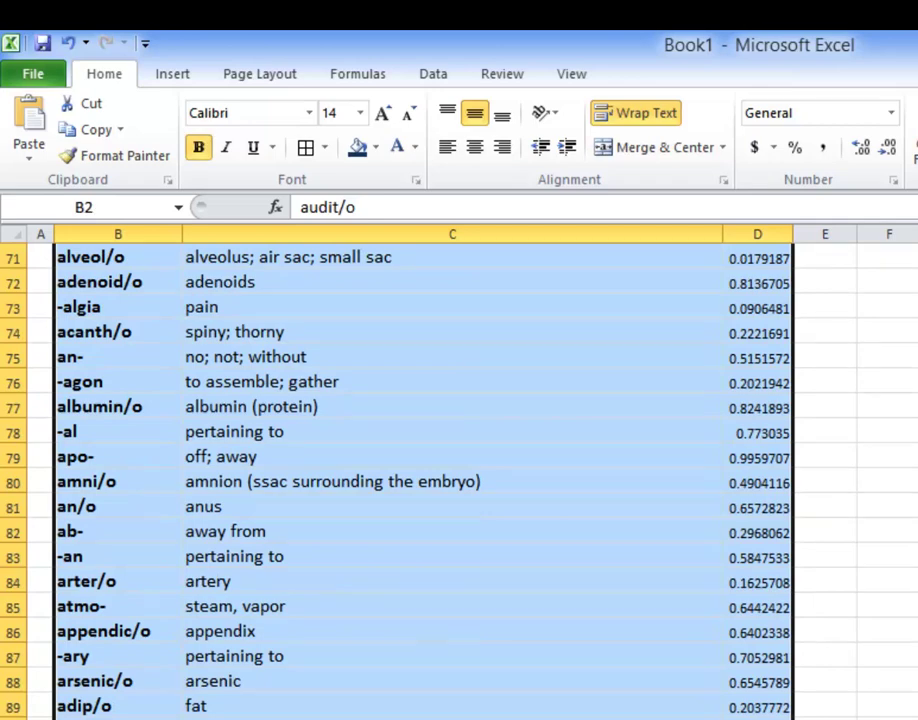
Sort the table again by Random, smallest to largest, for a new order
scroll(400, 480, "up", 20)
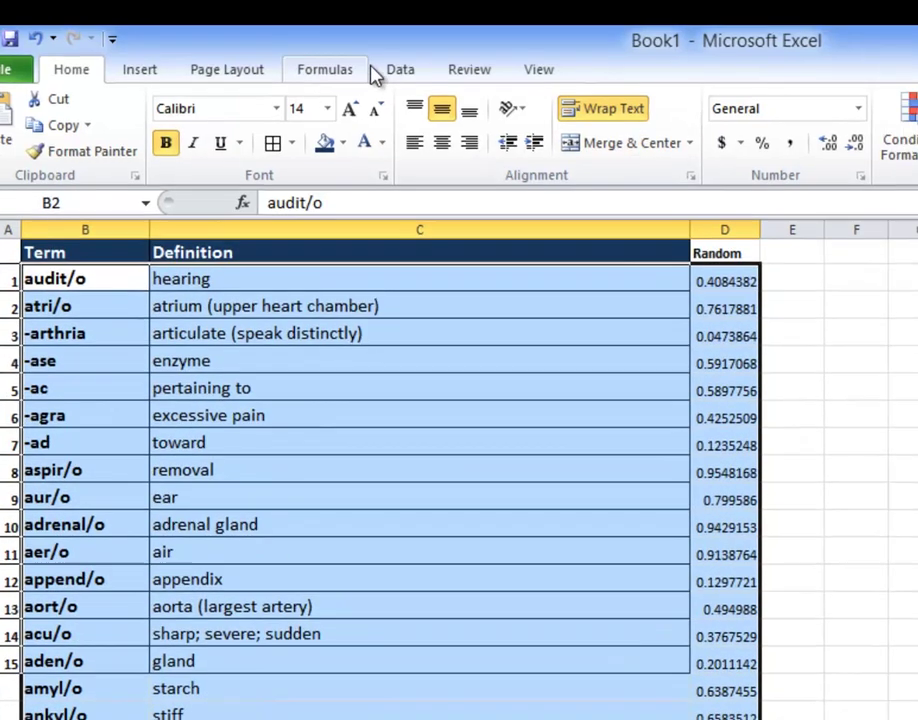
left_click(430, 73)
left_click(280, 80)
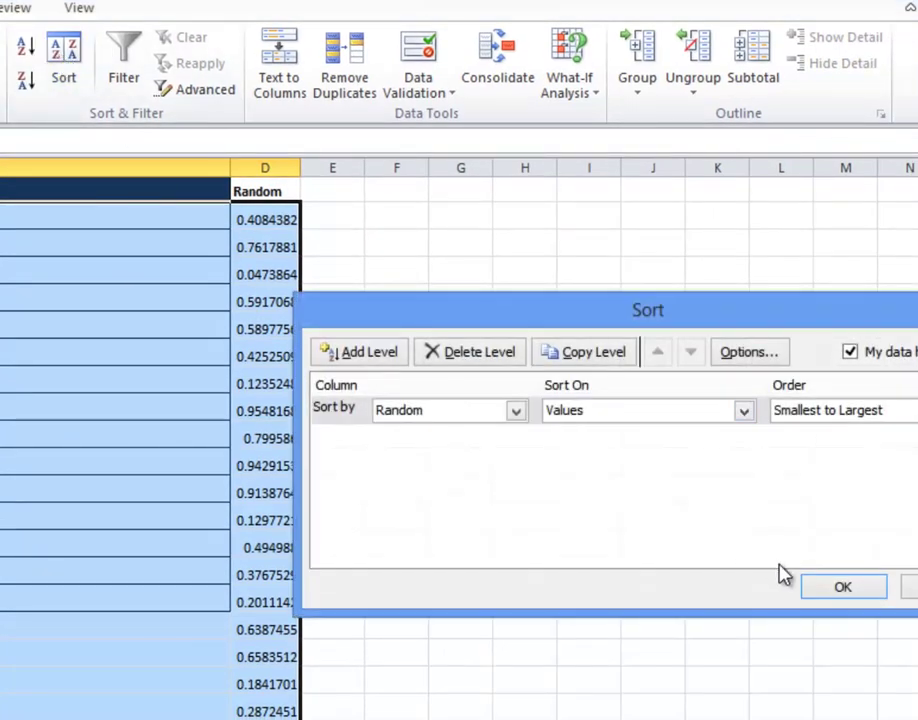
left_click(838, 586)
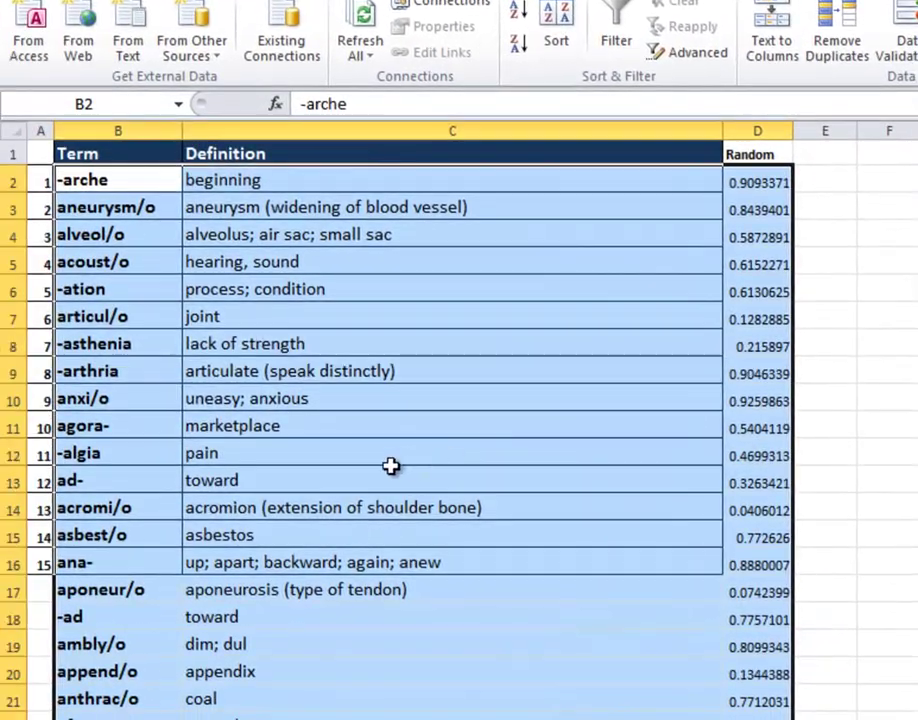
Select the header and 15 quiz rows, A1:C16
left_click(82, 180)
key("Down")
key("Down")
left_click(143, 507)
left_click_drag(541, 565, 55, 143)
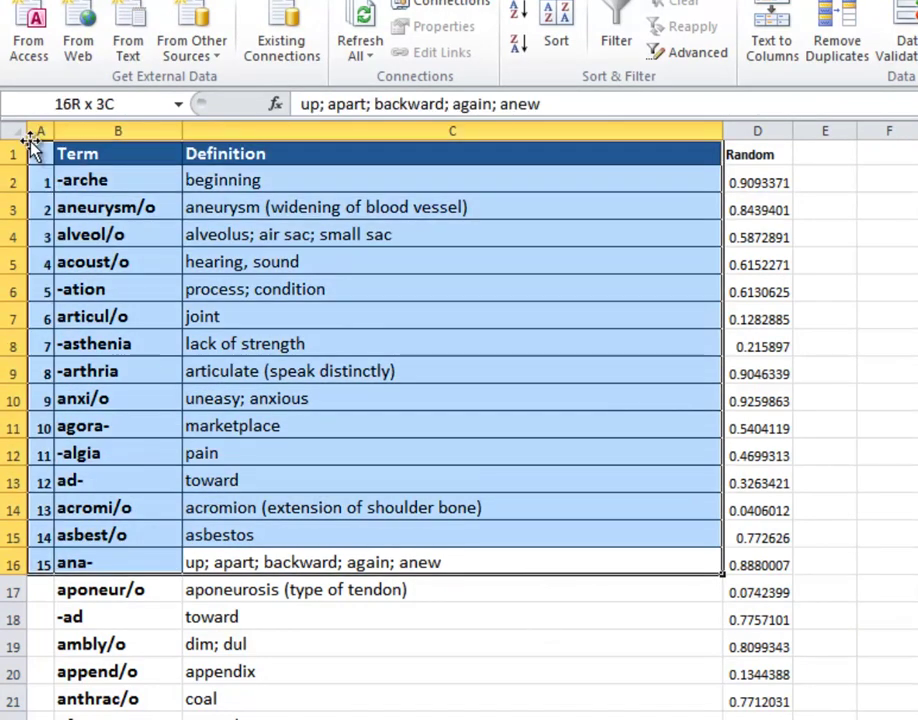
Copy the selected range A1:C16, -arche through ana-, to the clipboard
right_click(104, 185)
left_click(127, 228)
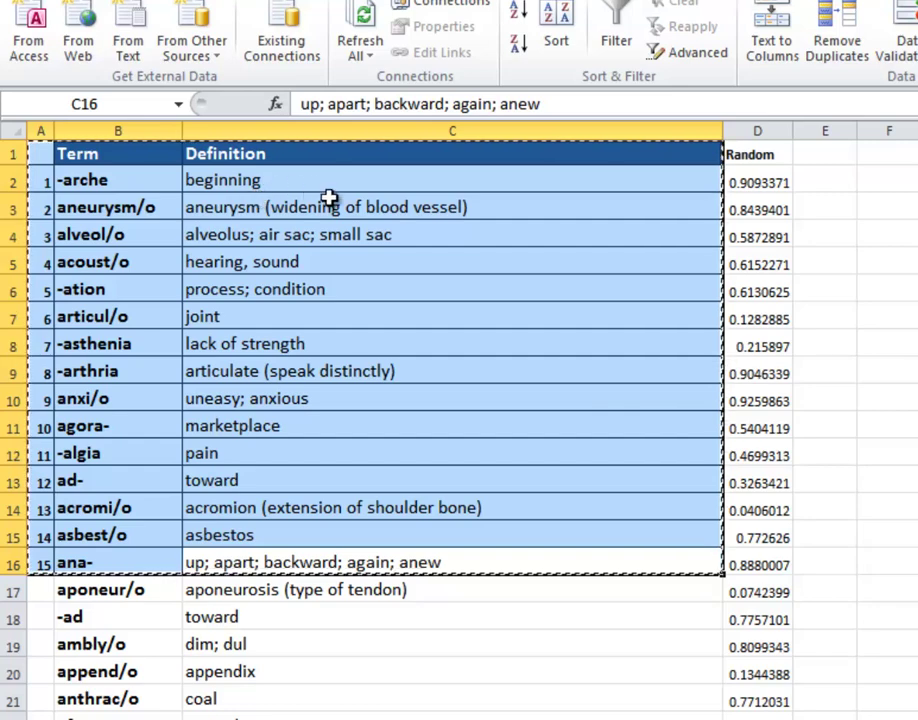
scroll(370, 275, "down", 1)
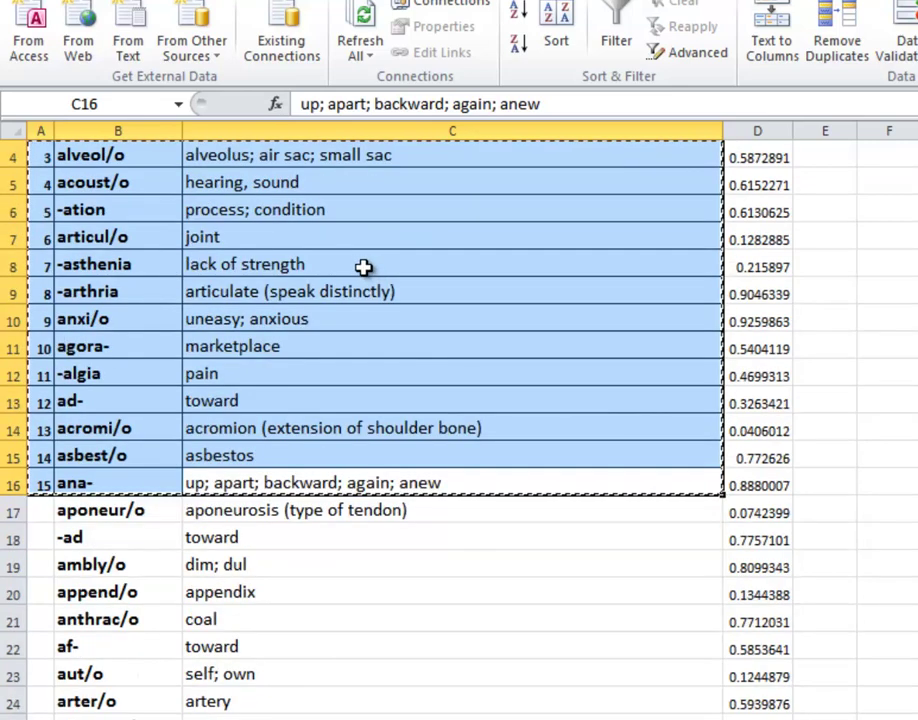
scroll(361, 263, "up", 1)
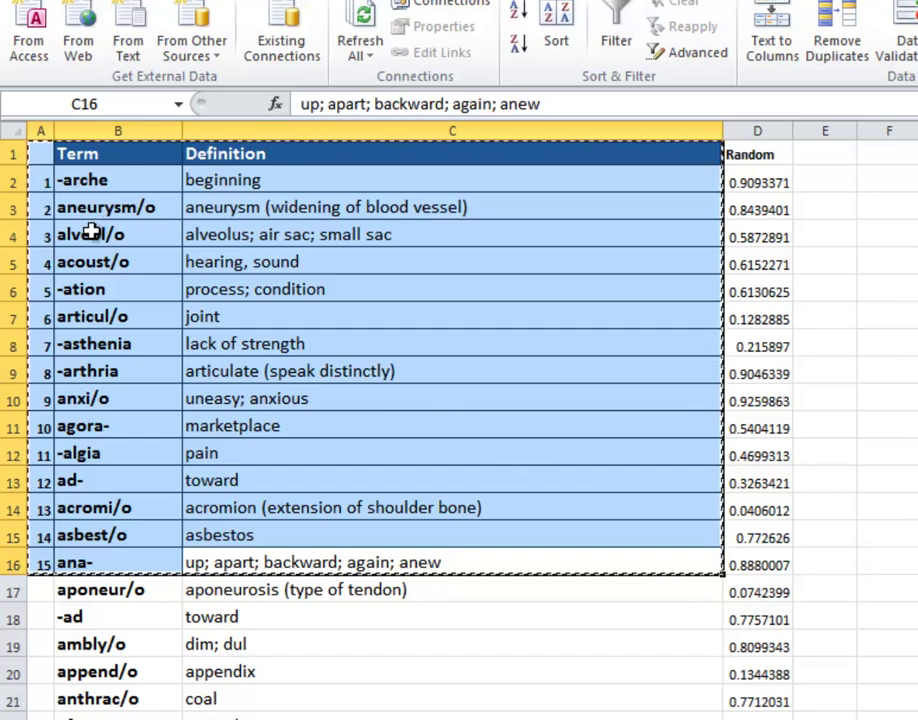
Hide the definitions C2:C16 by setting their font color to White
left_click(354, 338)
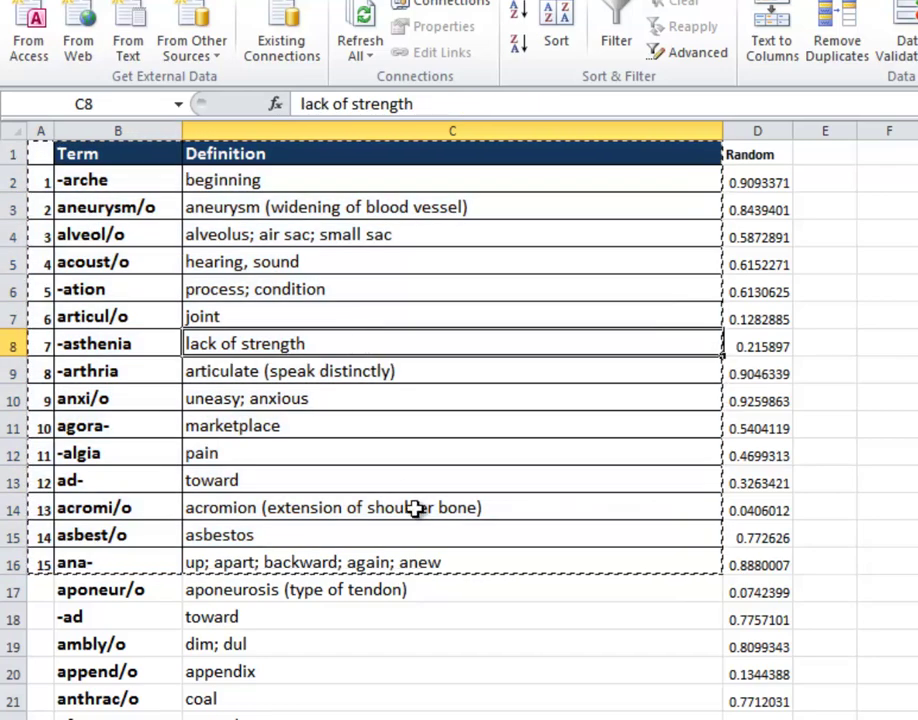
left_click_drag(359, 565, 328, 184)
right_click(333, 193)
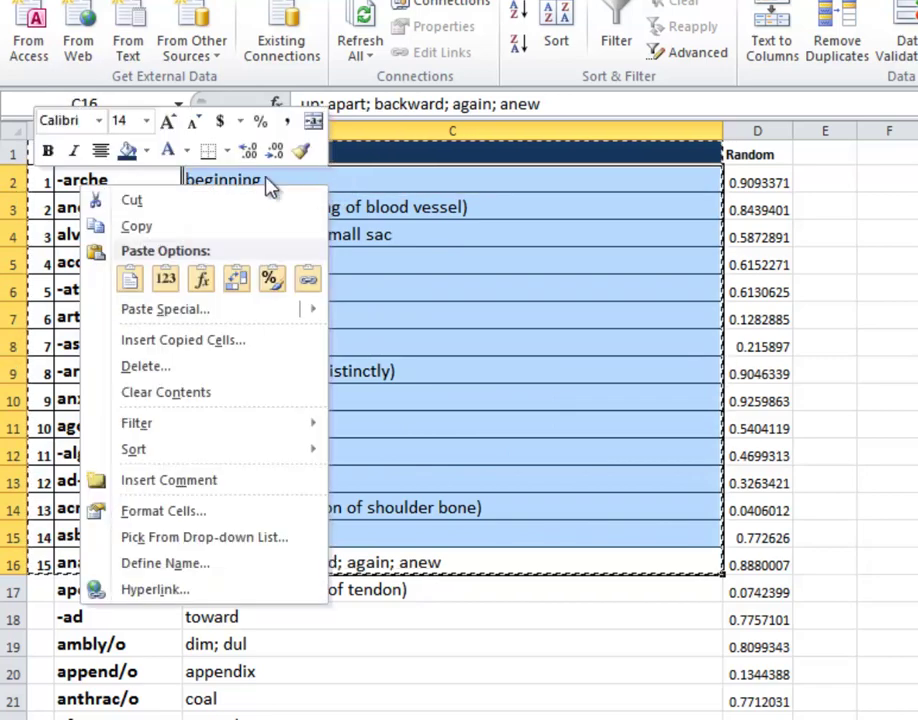
left_click(168, 152)
left_click(318, 240)
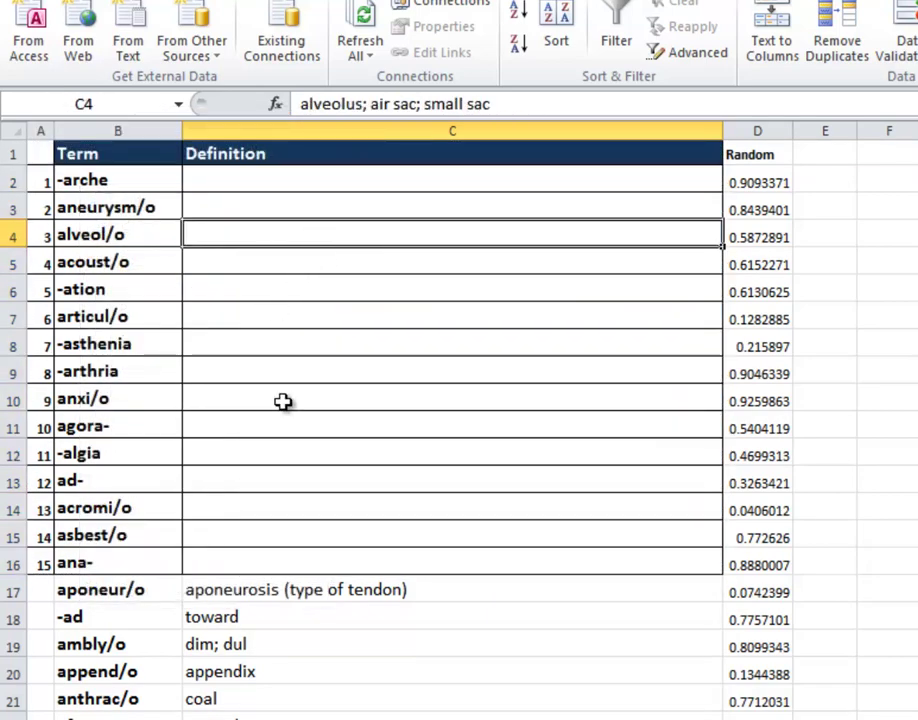
left_click(219, 175)
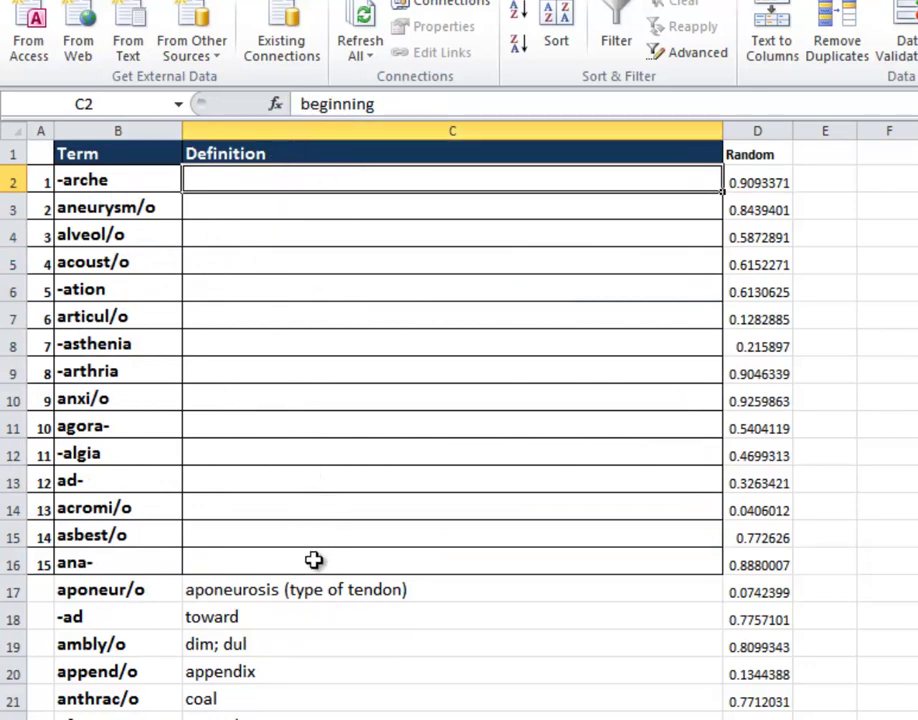
Set the font color of definitions C2:C16 to Red for the answer key
left_click_drag(314, 560, 266, 180)
right_click(262, 182)
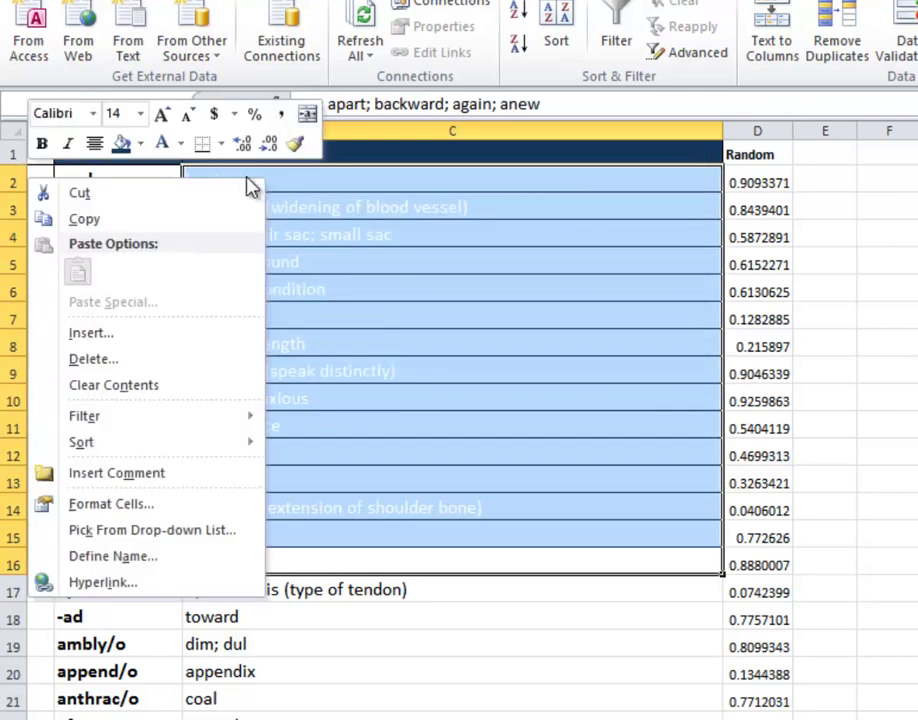
left_click(181, 143)
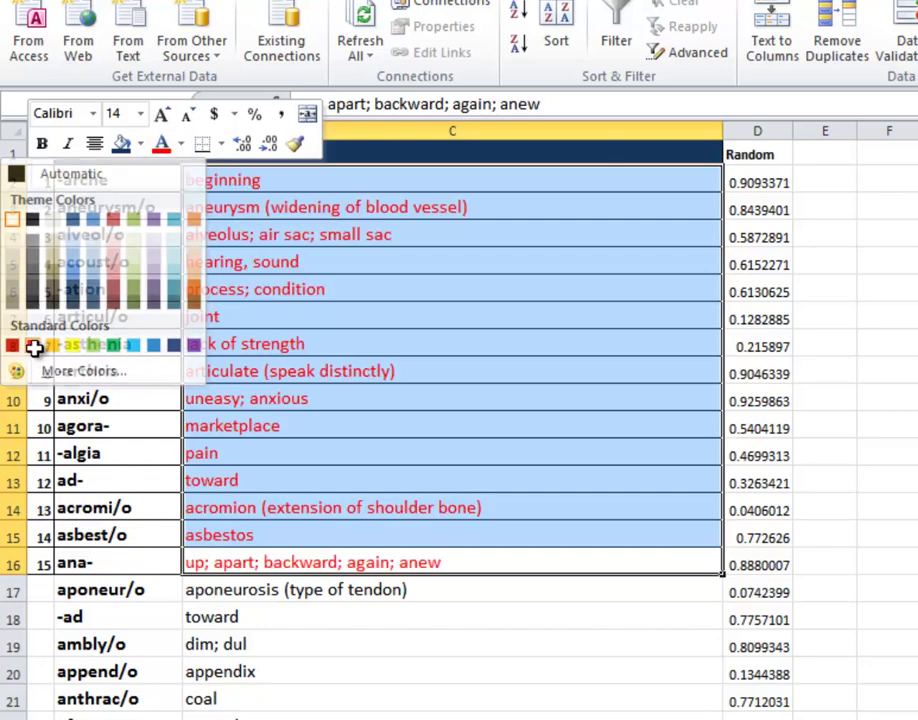
left_click(33, 346)
left_click(400, 400)
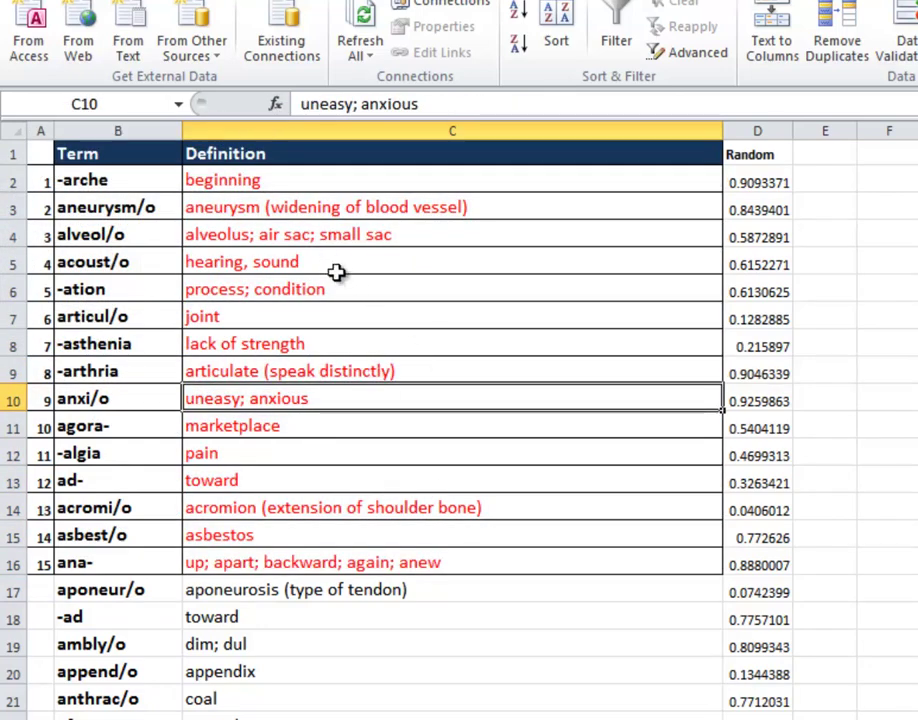